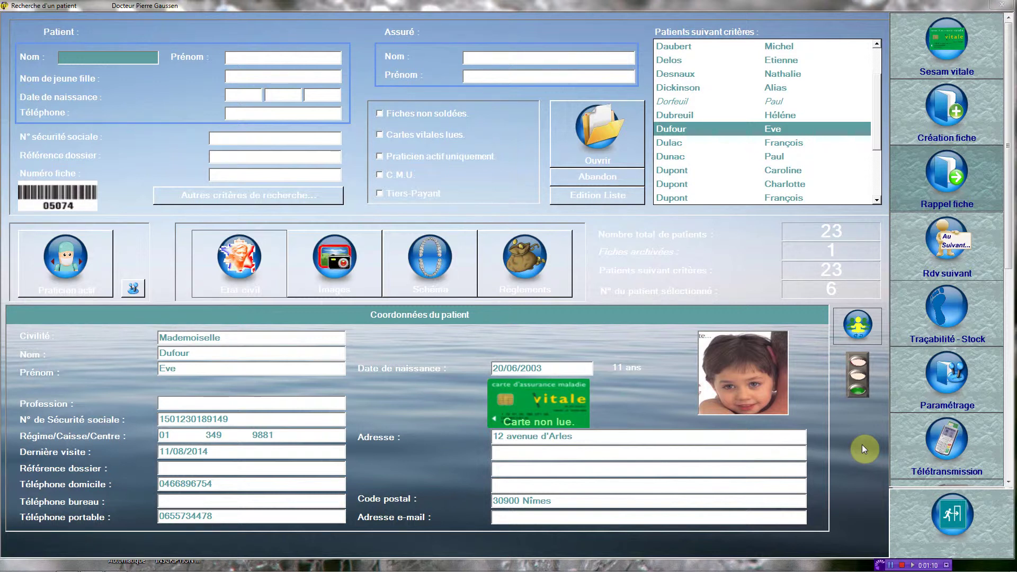
- Open the 36-year-old patient's record and review the CCAM details of the tooth 21 composite, including its DOM unit price surcharges
left_click(787, 170)
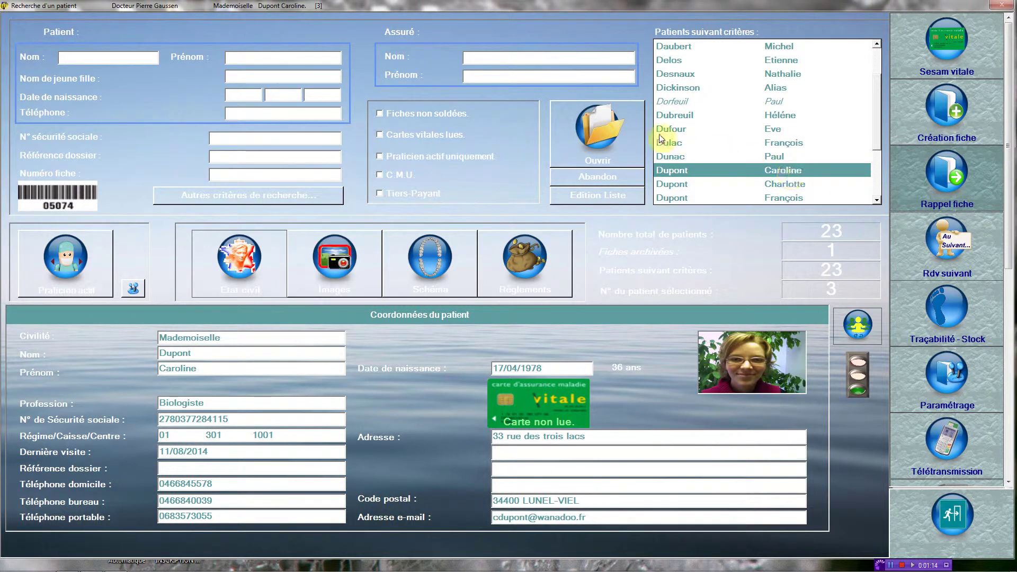
left_click(595, 123)
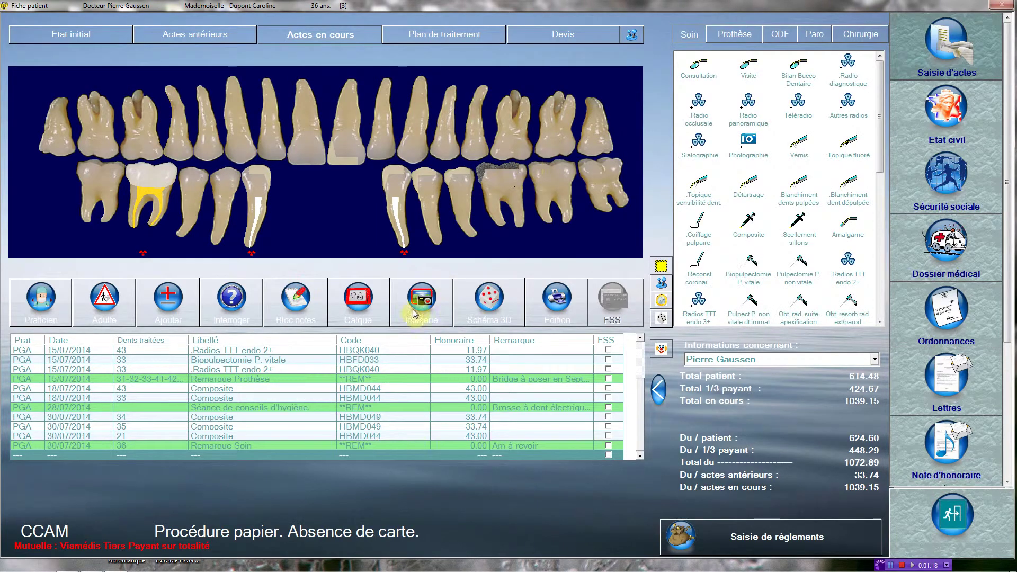
left_click(371, 436)
double_click(371, 437)
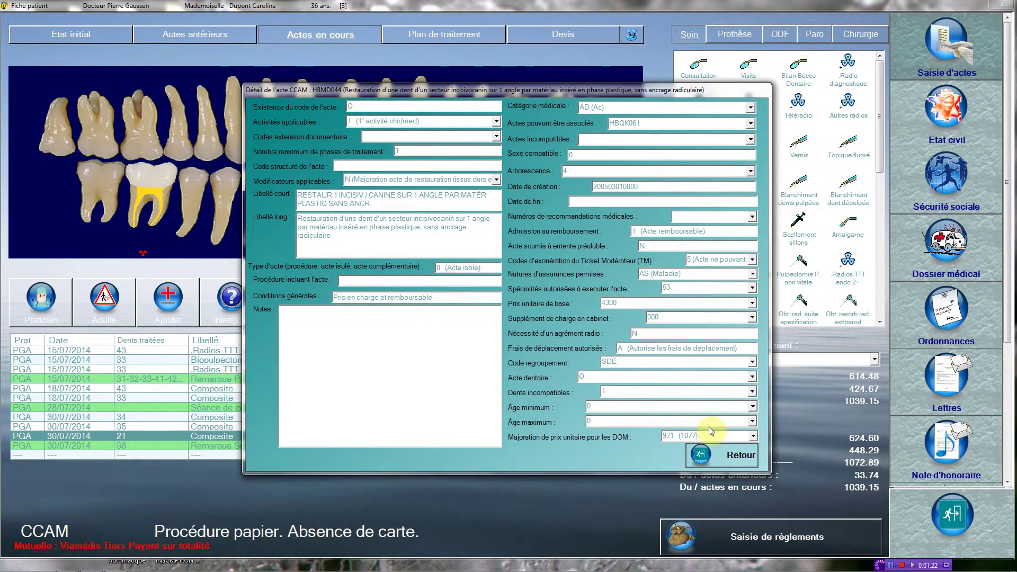
left_click(752, 436)
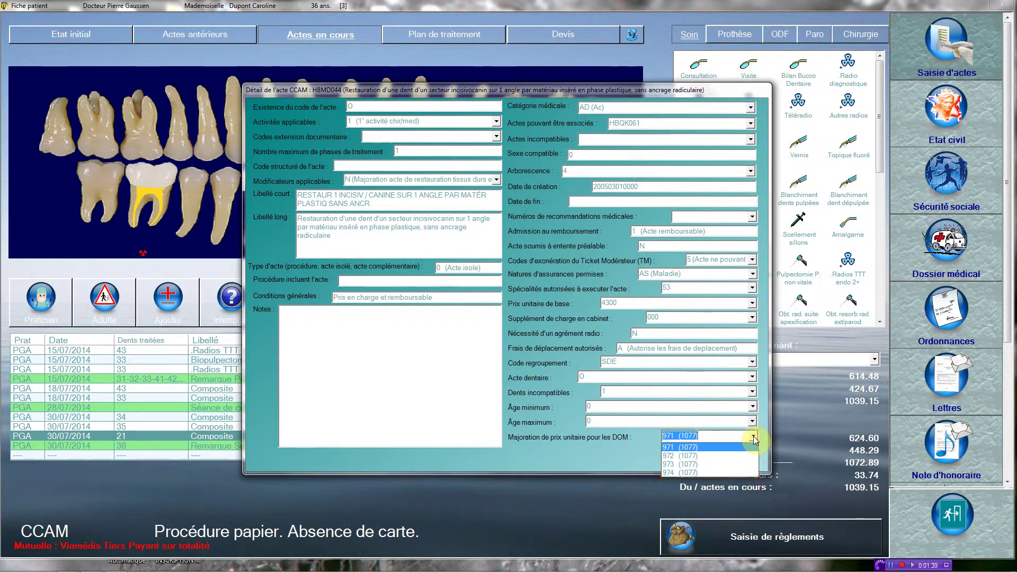
left_click(754, 440)
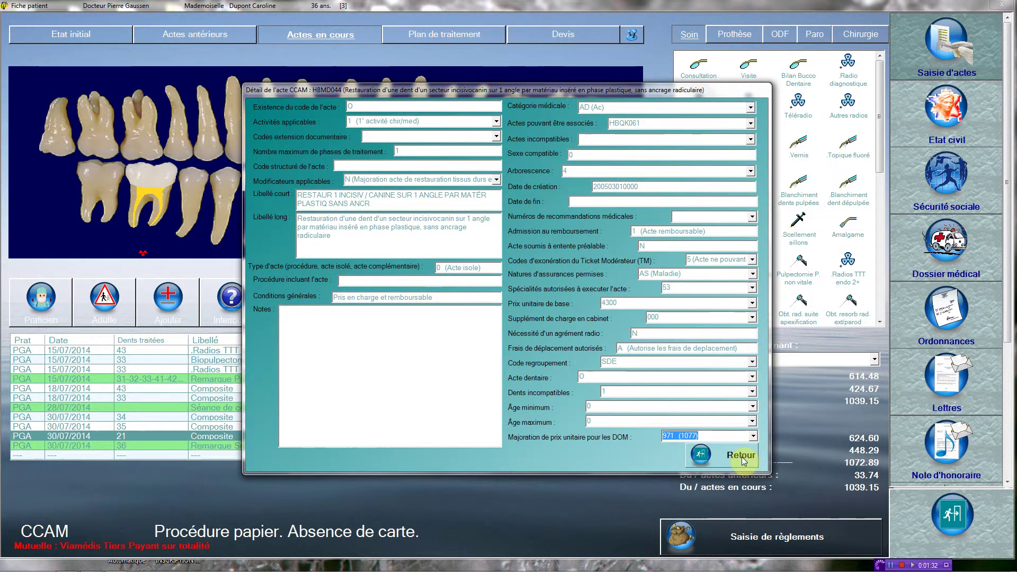
left_click(742, 456)
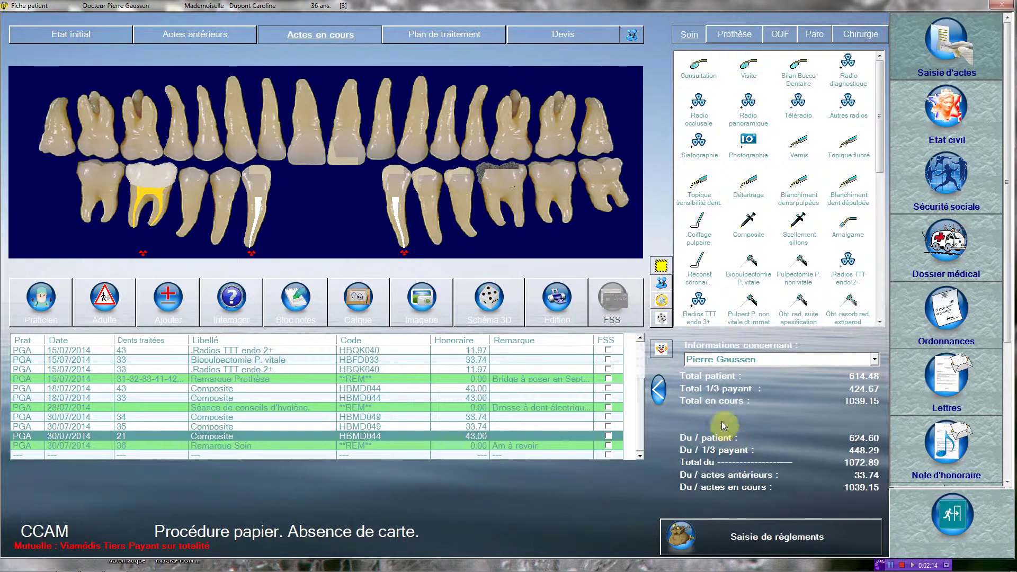
- Record the prosthetic act Adj./Rempl. élém./App résine across teeth 43 to 33 with code HBMD198 for 6 elements
left_click(736, 37)
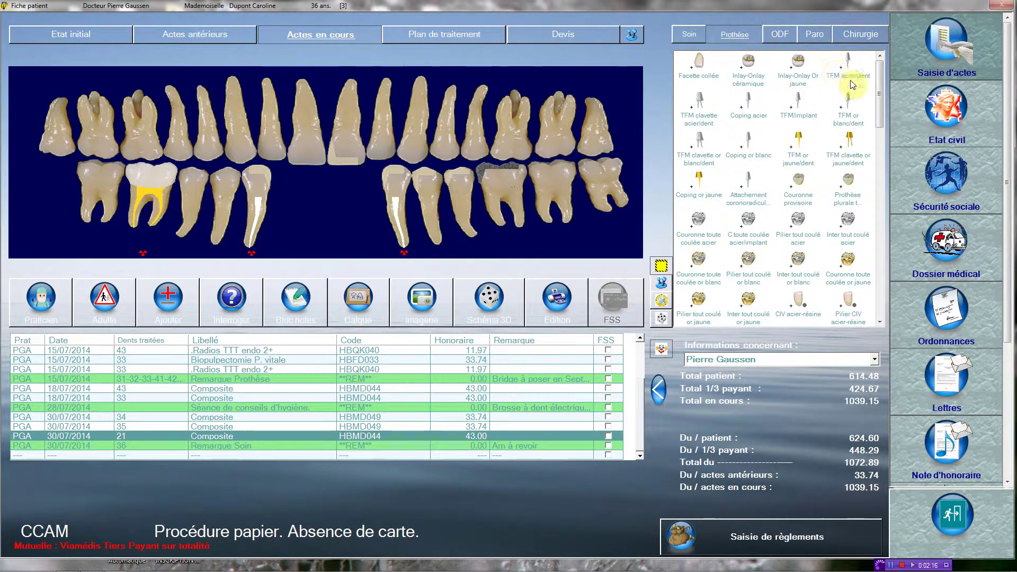
left_click_drag(879, 96, 882, 304)
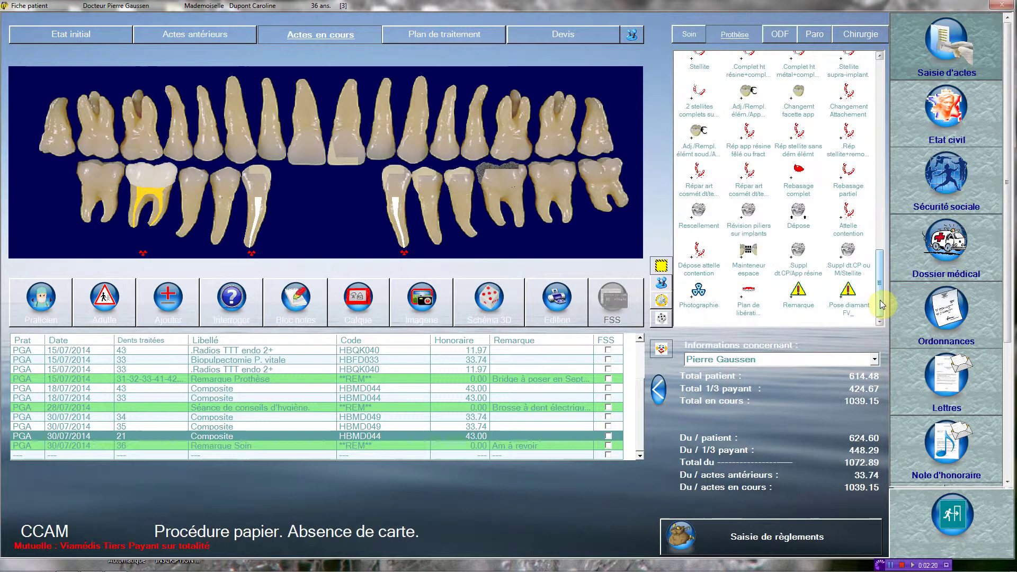
left_click(748, 91)
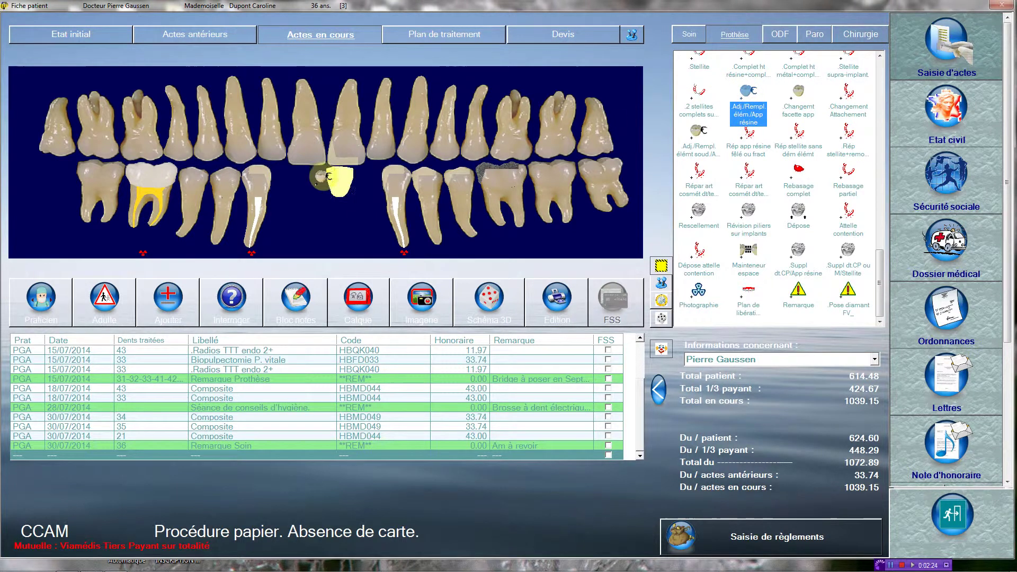
left_click_drag(256, 165, 396, 165)
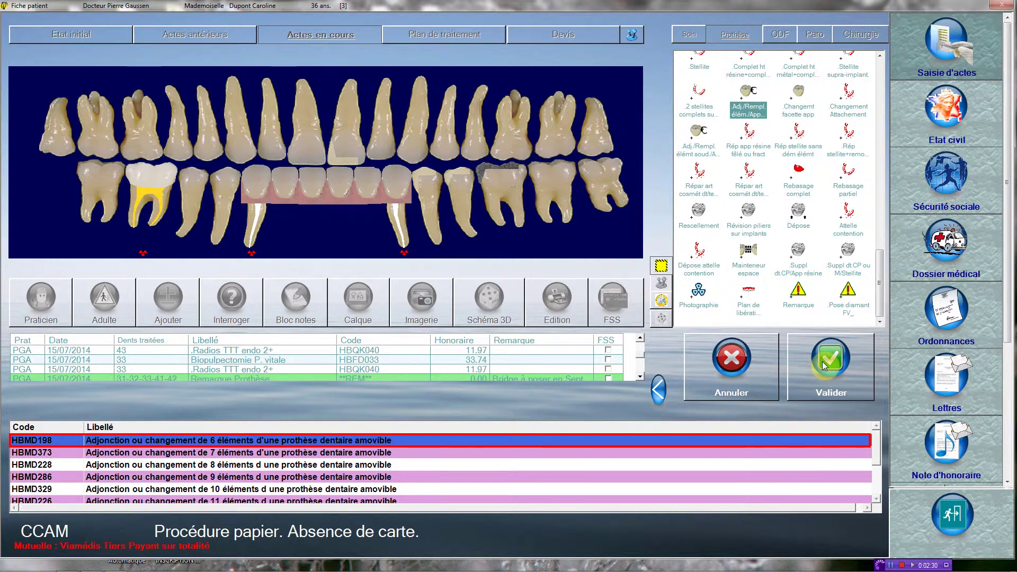
left_click(822, 363)
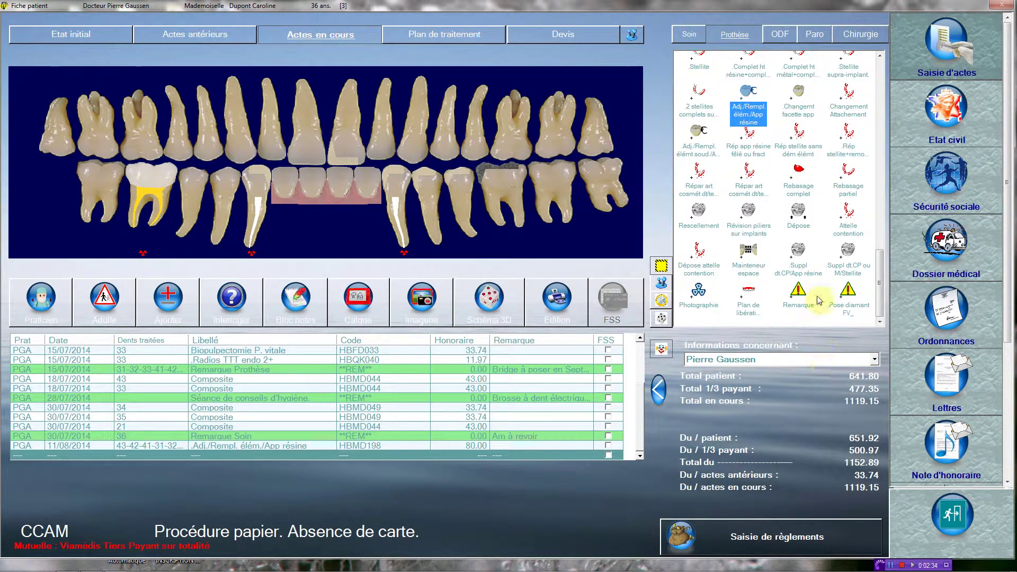
- Add the prosthetic act Rép stellite+remont éléments on the lower arch, using code HBMD110 for remounting 4 elements
left_click(848, 132)
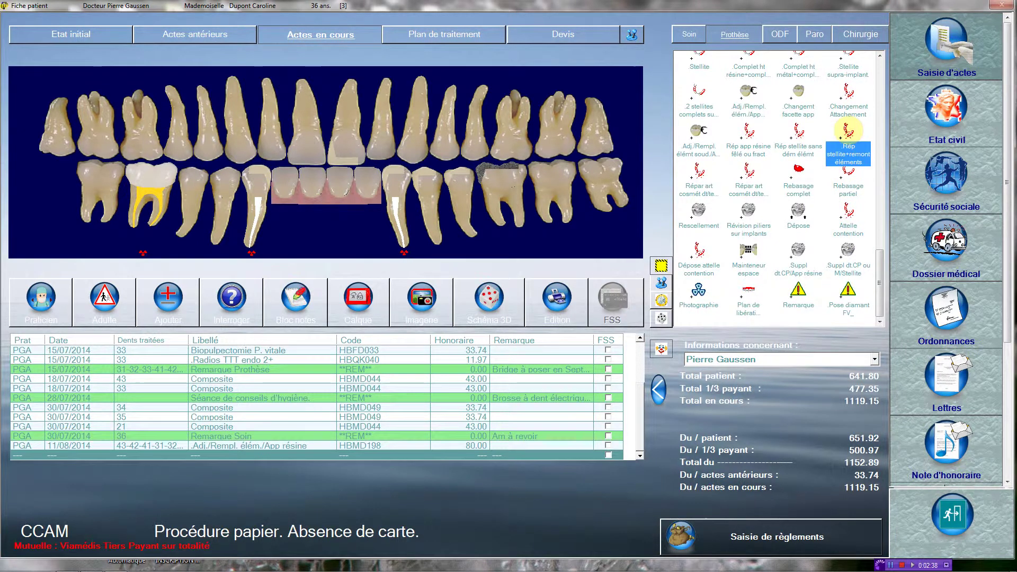
left_click_drag(847, 131, 260, 177)
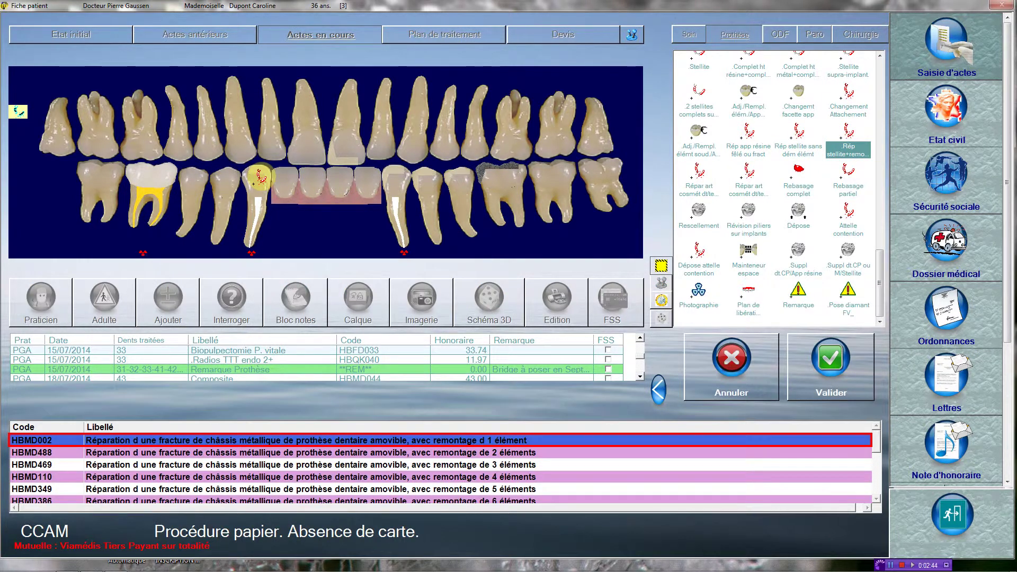
left_click(526, 478)
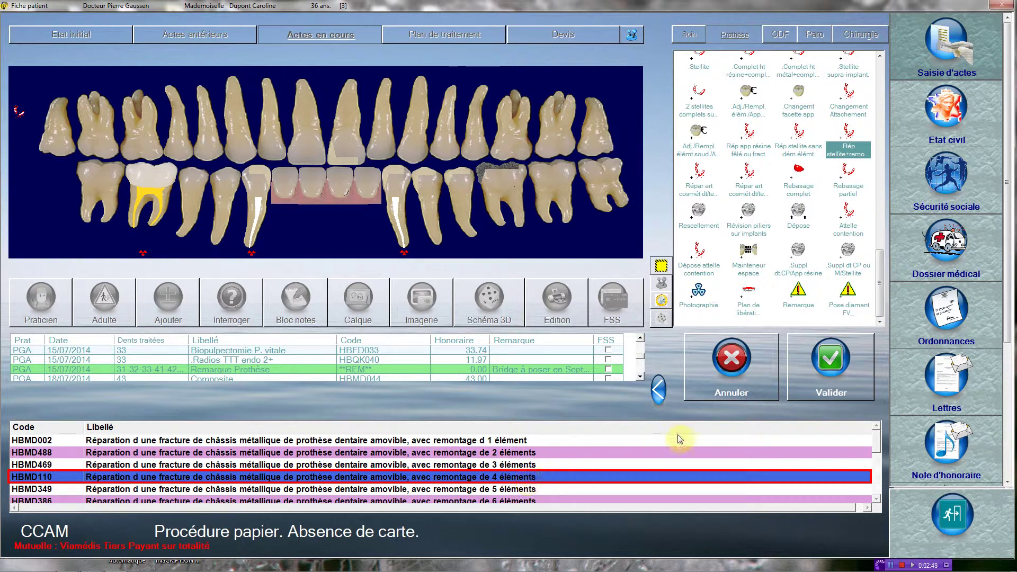
left_click(842, 370)
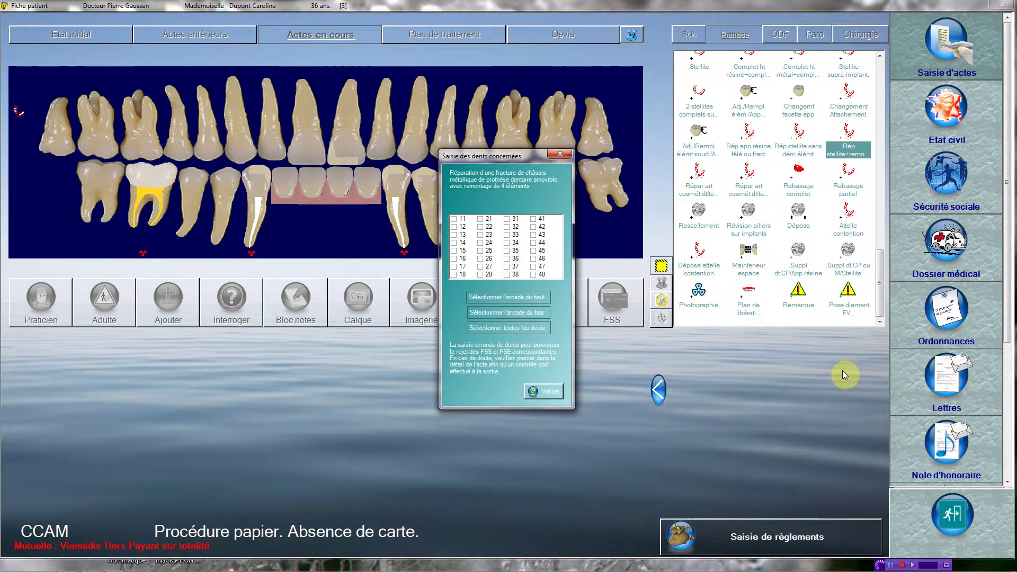
- Mark teeth 31, 32, 41 and 42 as the teeth concerned by the metal frame repair and validate the entry
left_click(507, 219)
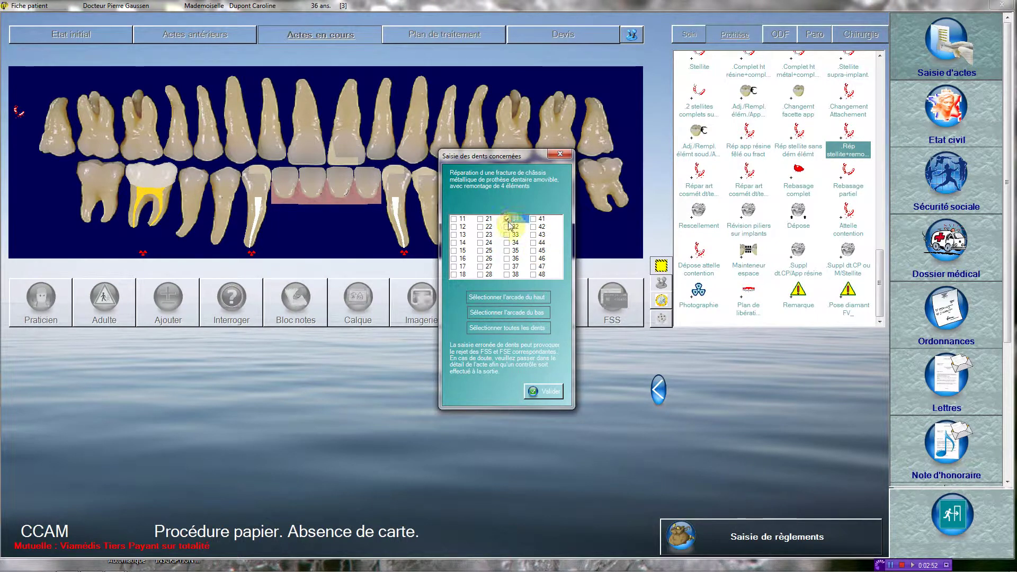
left_click(509, 227)
left_click(533, 218)
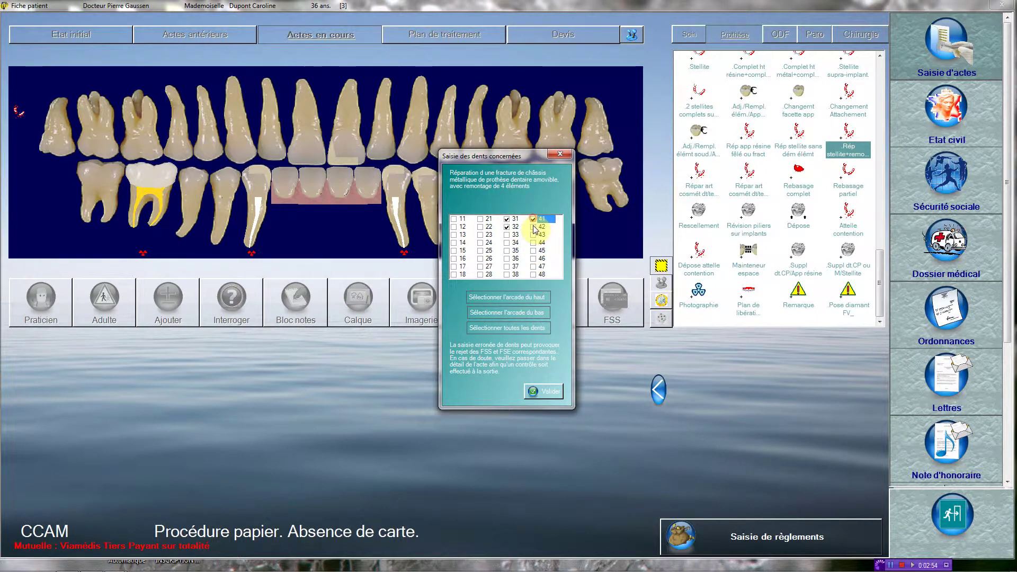
left_click(533, 227)
left_click(548, 391)
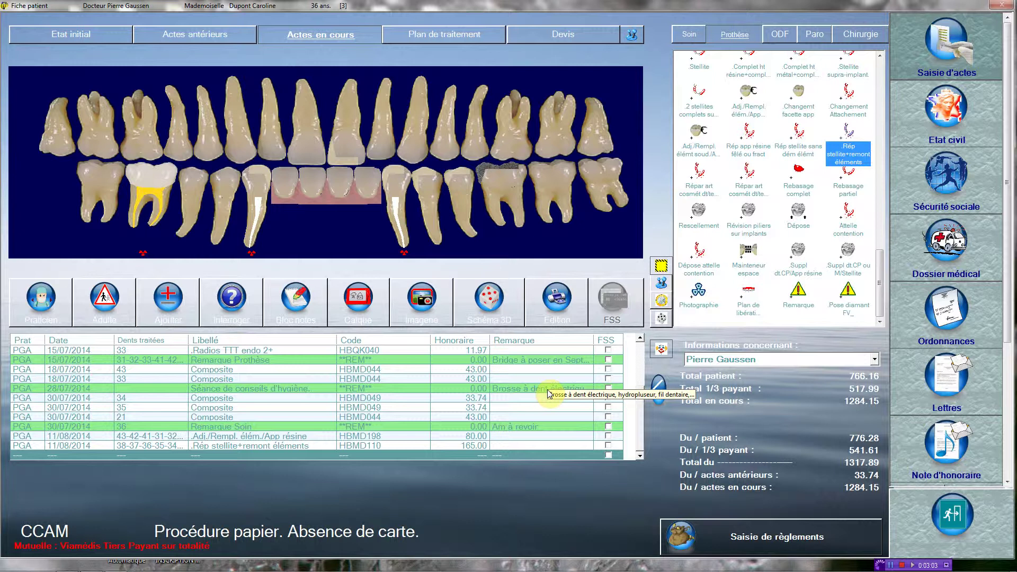
- Select both 11/08/2014 prosthetic acts for the FSS, check the treated teeth on the paper care sheet, and leave it without printing
left_click(608, 436)
left_click(609, 448)
left_click(608, 445)
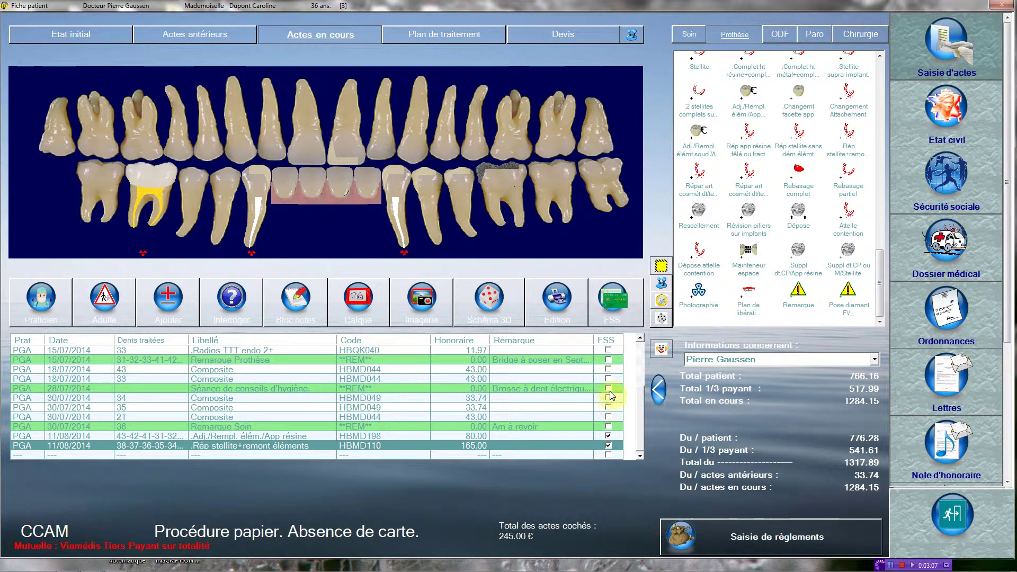
left_click(614, 305)
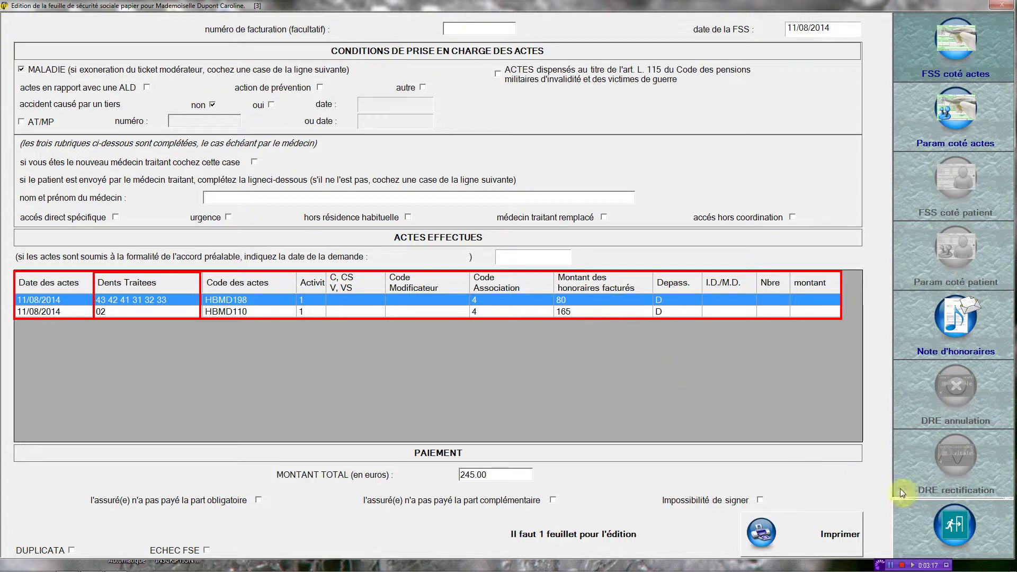
left_click(956, 526)
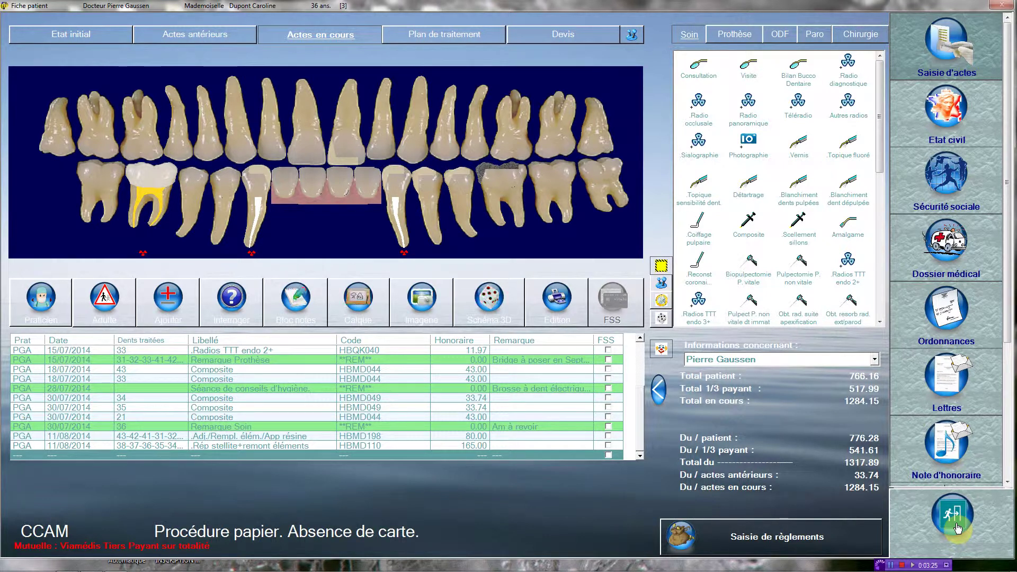
- Close the current patient's record and open the record of the 11-year-old patient
left_click(956, 526)
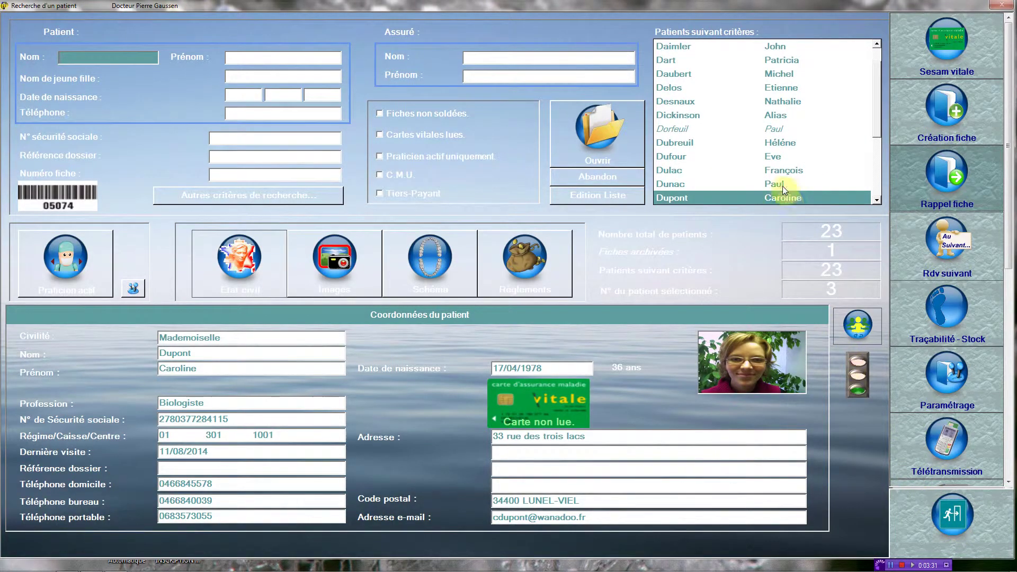
left_click(776, 156)
left_click(612, 150)
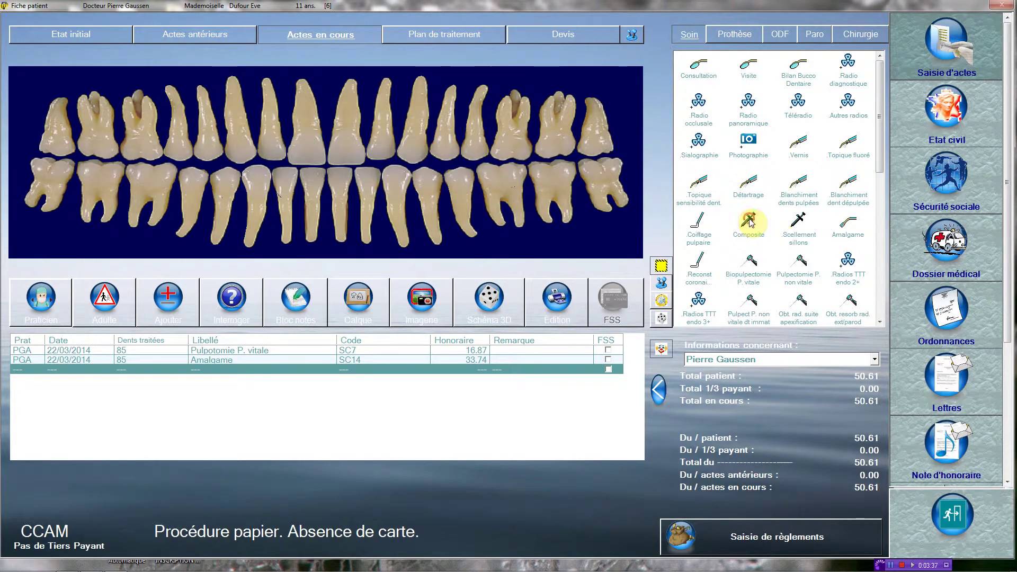
- Record a one-face composite restoration on tooth 35 with code HBMD053
left_click(749, 223)
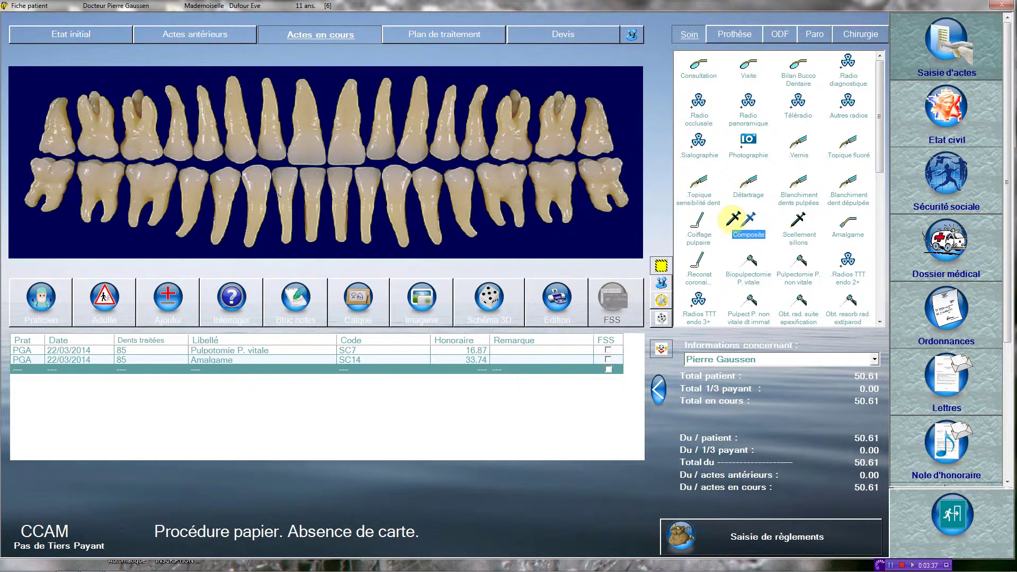
left_click(467, 166)
left_click(826, 372)
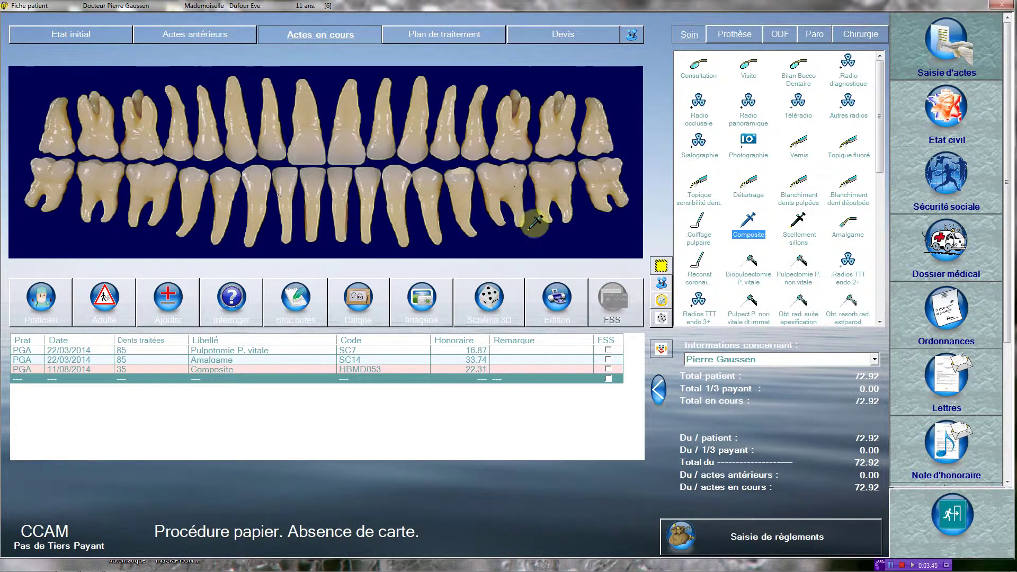
- Record a composite restoration with root anchorage on tooth 36, marking its faces and root and using code HBMD042
left_click(500, 159)
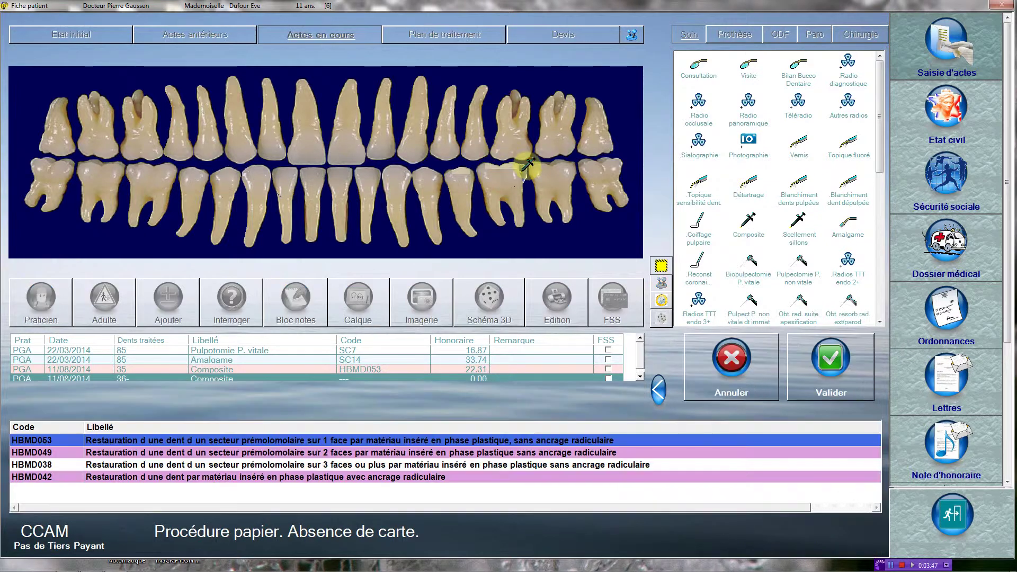
left_click(512, 175)
left_click(513, 175)
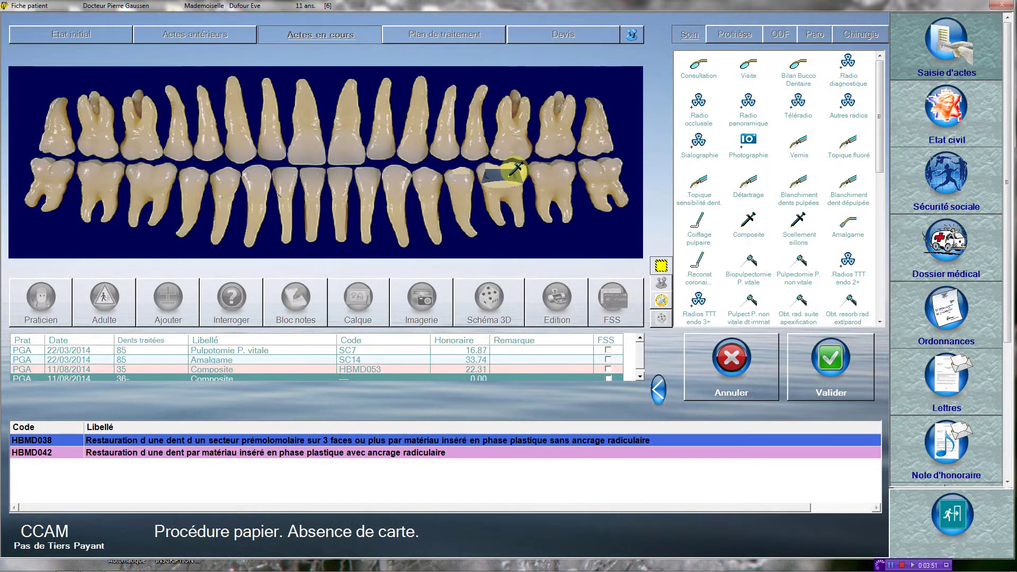
left_click(511, 220)
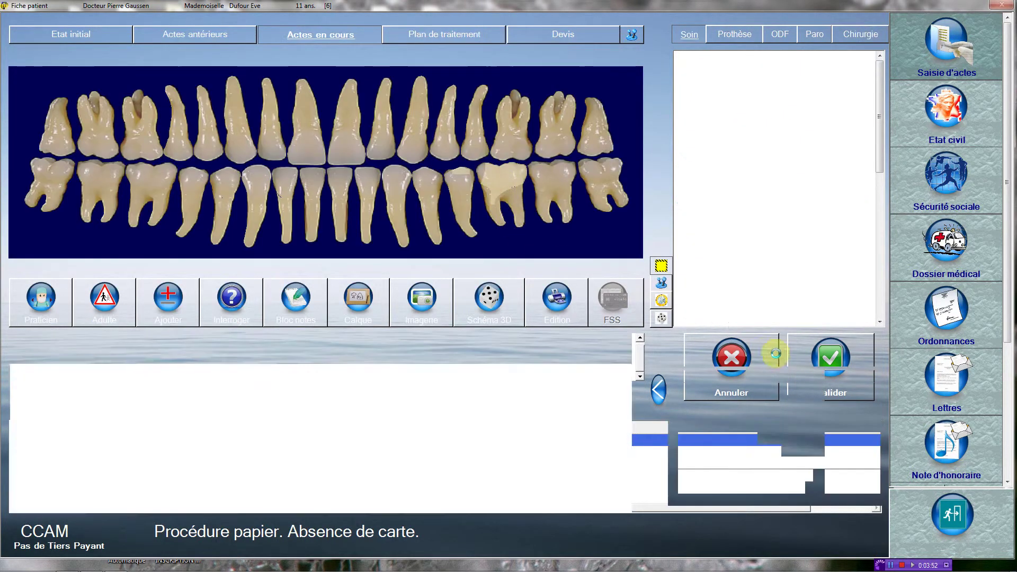
left_click(824, 376)
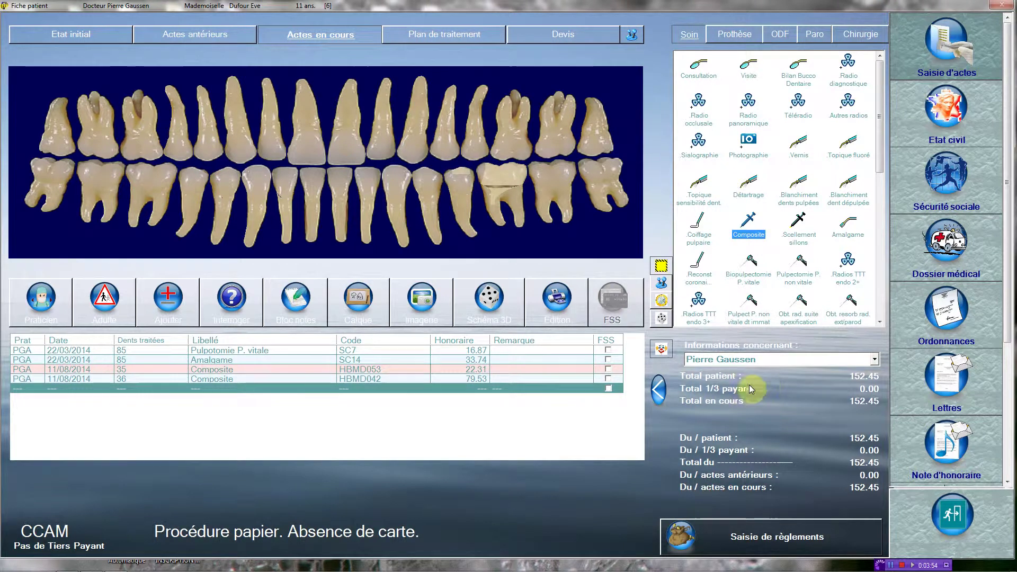
- Select both 11/08/2014 composites for the FSS, check the modifier codes on the paper care sheet, and exit it and the patient's record
left_click(609, 370)
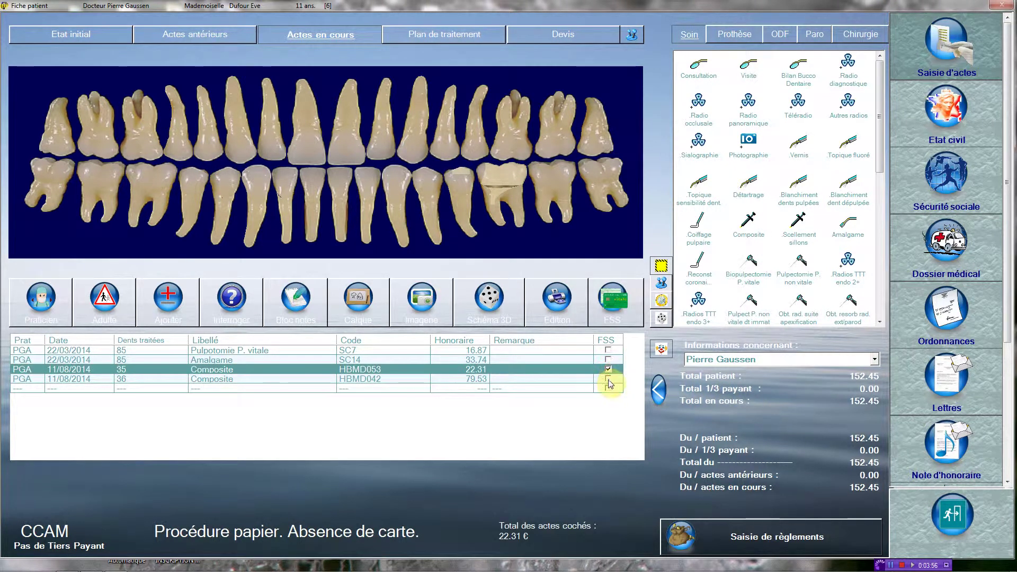
left_click(608, 379)
left_click(616, 308)
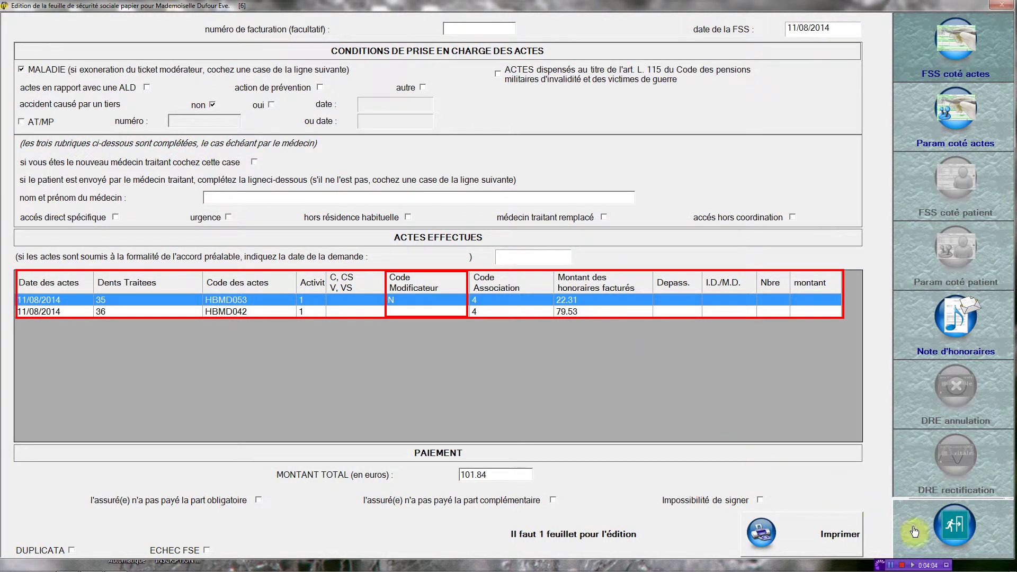
left_click(950, 539)
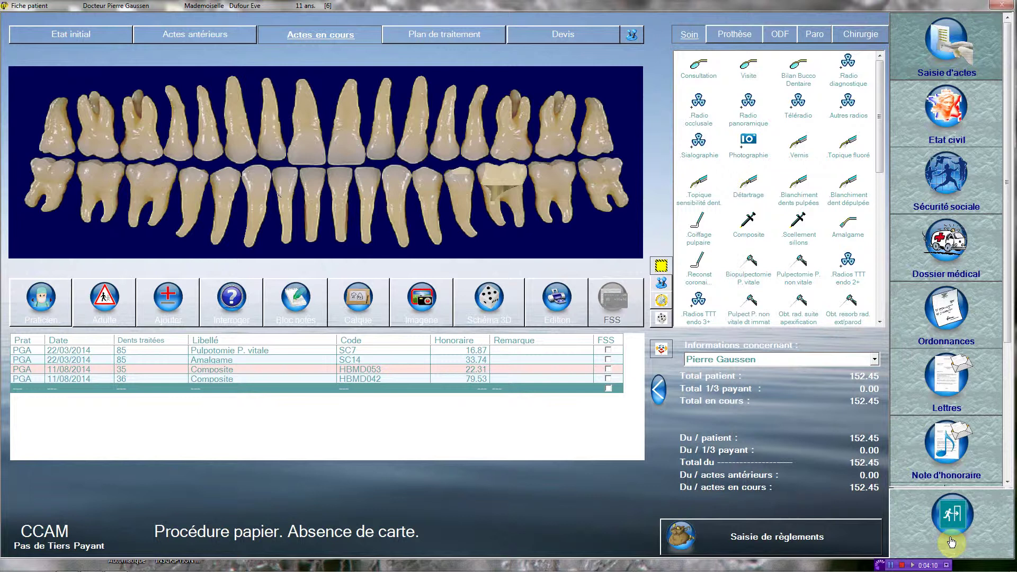
left_click(950, 539)
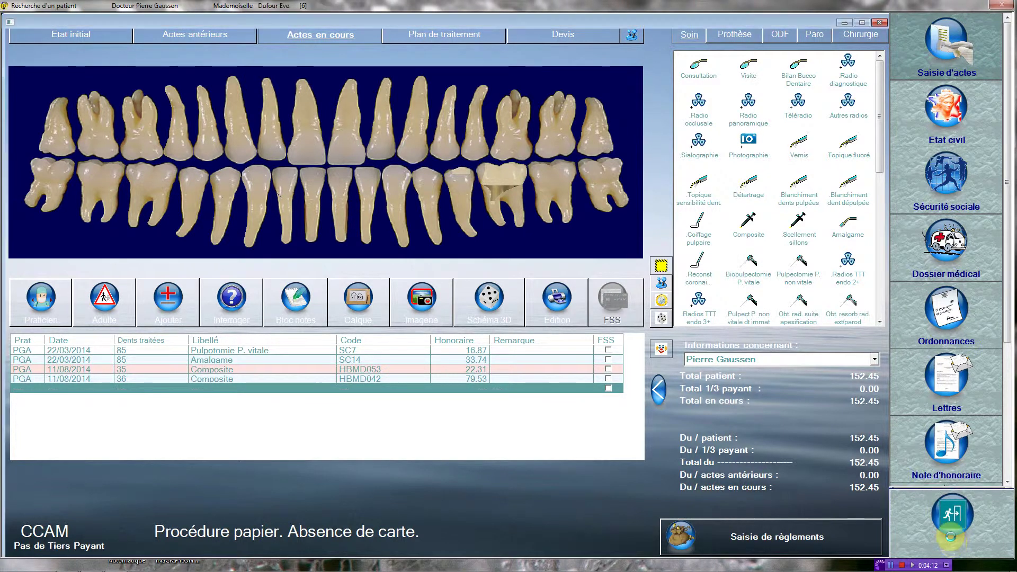